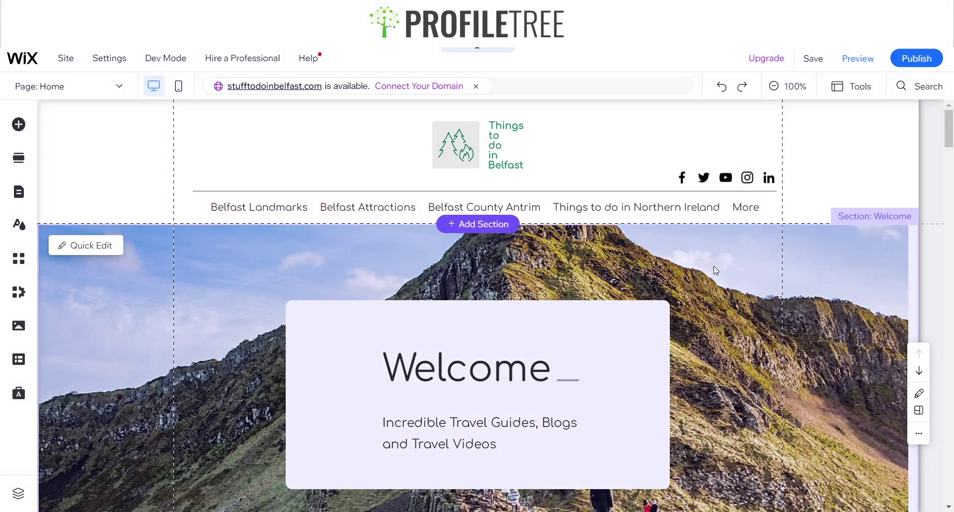
{"action": "scroll", "coordinate": [716, 270], "scroll_direction": "down", "scroll_amount": 3}
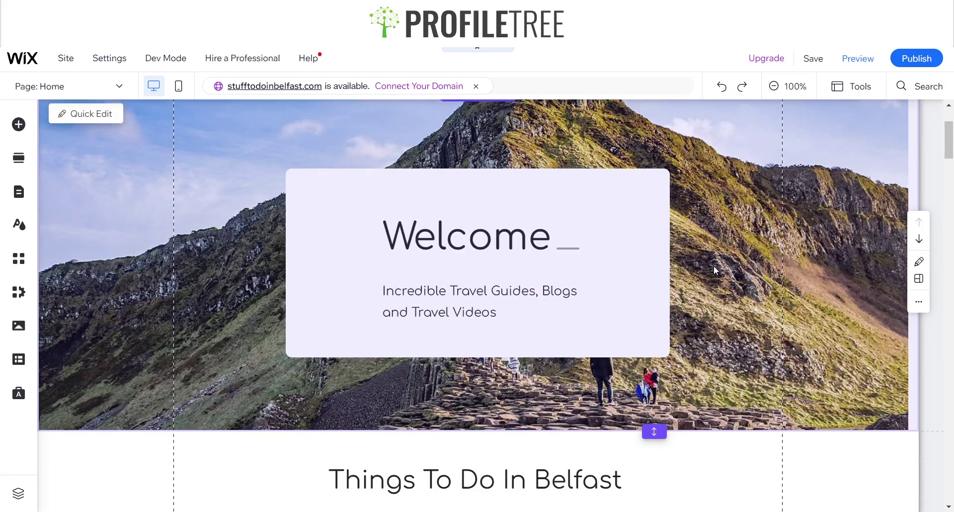
{"action": "scroll", "coordinate": [716, 255], "scroll_direction": "down", "scroll_amount": 15}
{"action": "scroll", "coordinate": [717, 252], "scroll_direction": "up", "scroll_amount": 18}
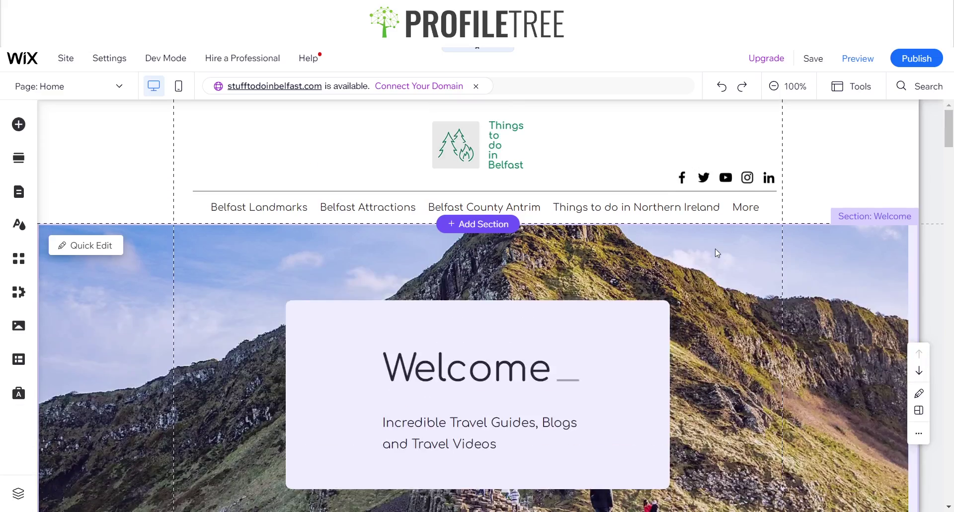
{"action": "scroll", "coordinate": [716, 249], "scroll_direction": "down", "scroll_amount": 11}
{"action": "scroll", "coordinate": [716, 250], "scroll_direction": "up", "scroll_amount": 11}
{"action": "scroll", "coordinate": [717, 253], "scroll_direction": "down", "scroll_amount": 15}
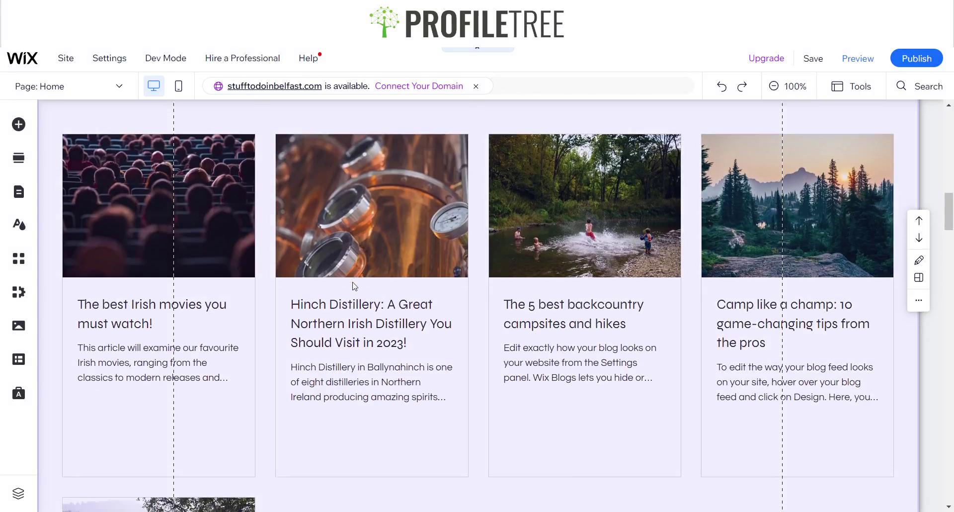
{"action": "scroll", "coordinate": [355, 286], "scroll_direction": "down", "scroll_amount": 10}
{"action": "scroll", "coordinate": [355, 286], "scroll_direction": "down", "scroll_amount": 10}
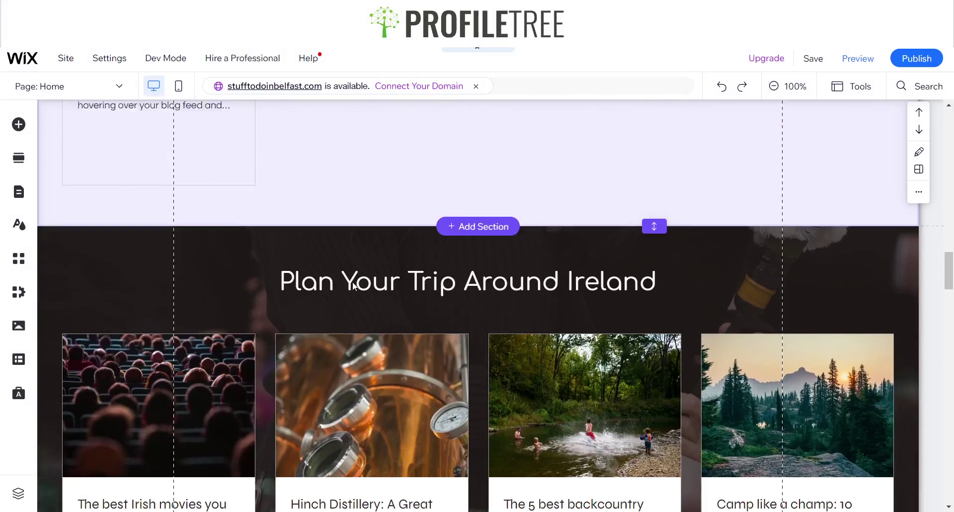
{"action": "scroll", "coordinate": [354, 285], "scroll_direction": "up", "scroll_amount": 5}
{"action": "scroll", "coordinate": [354, 285], "scroll_direction": "up", "scroll_amount": 15}
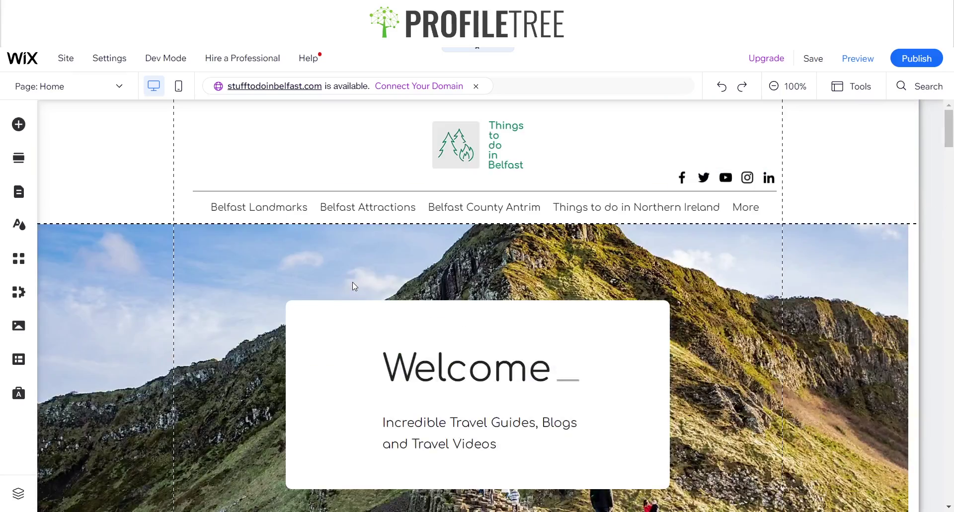
{"action": "scroll", "coordinate": [354, 286], "scroll_direction": "down", "scroll_amount": 12}
{"action": "scroll", "coordinate": [354, 286], "scroll_direction": "down", "scroll_amount": 8}
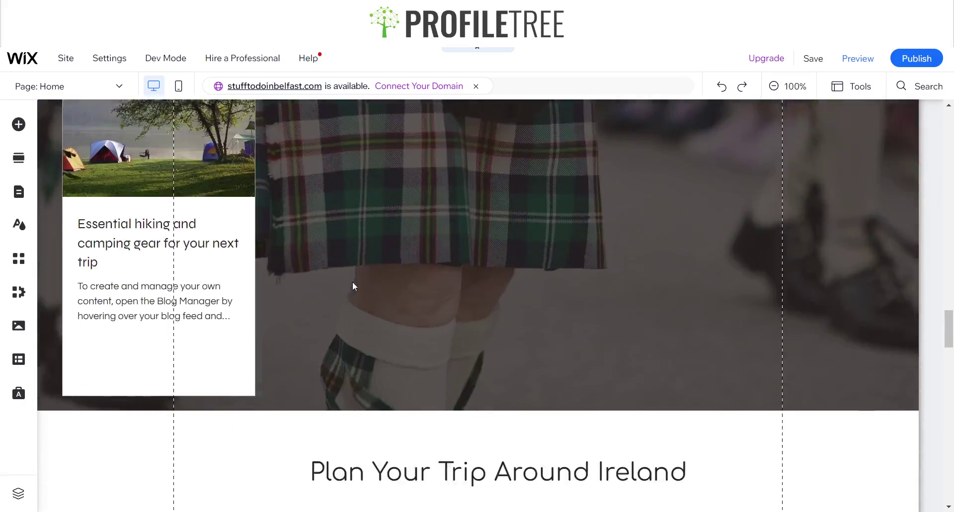
{"action": "scroll", "coordinate": [352, 282], "scroll_direction": "up", "scroll_amount": 8}
{"action": "scroll", "coordinate": [353, 281], "scroll_direction": "down", "scroll_amount": 15}
{"action": "scroll", "coordinate": [353, 281], "scroll_direction": "down", "scroll_amount": 8}
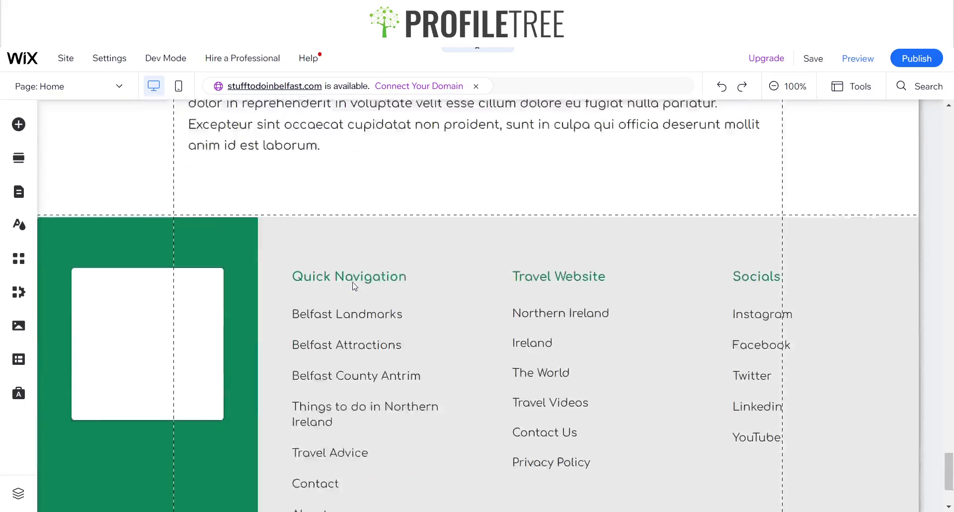
{"action": "scroll", "coordinate": [354, 284], "scroll_direction": "up", "scroll_amount": 14}
{"action": "scroll", "coordinate": [352, 281], "scroll_direction": "up", "scroll_amount": 10}
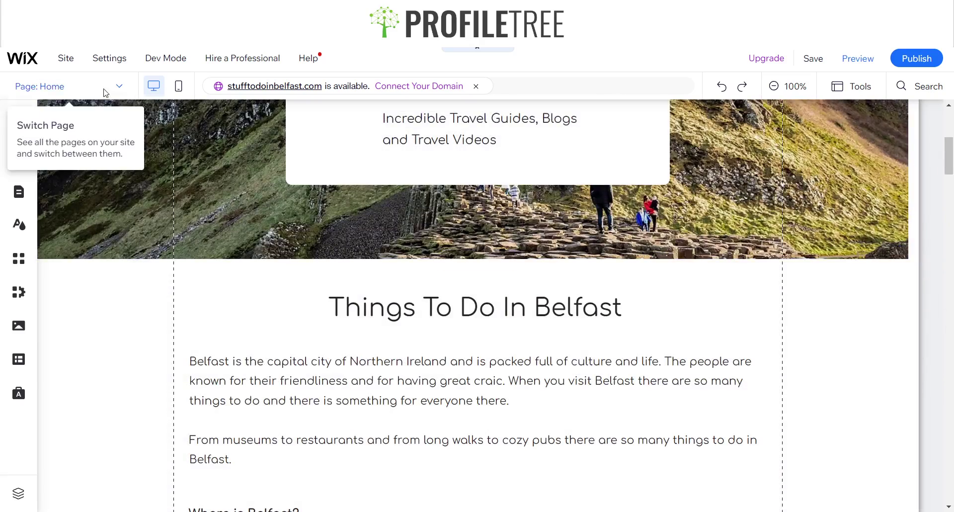
Switch the editor to the Contact page and look over its banner and Get in Touch section
{"action": "left_click", "coordinate": [105, 92]}
{"action": "left_click", "coordinate": [39, 255]}
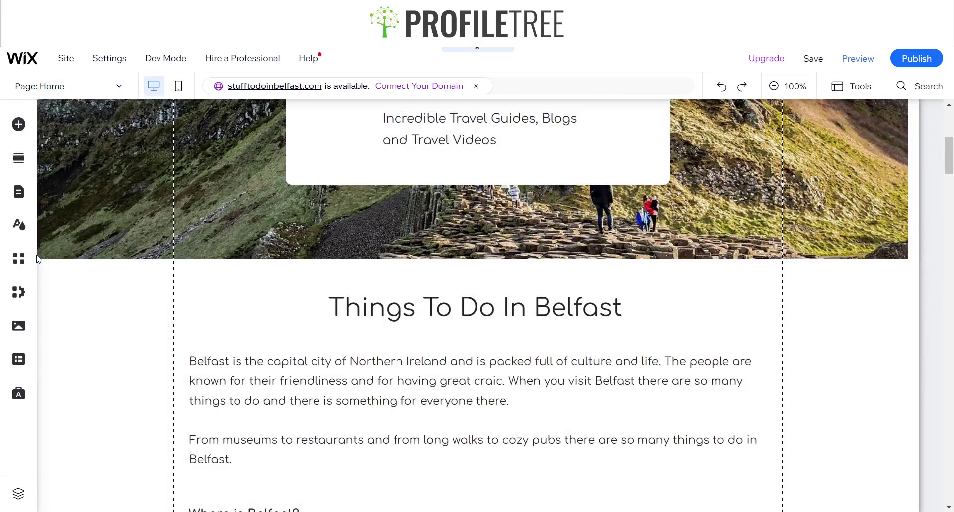
{"action": "scroll", "coordinate": [271, 309], "scroll_direction": "down", "scroll_amount": 10}
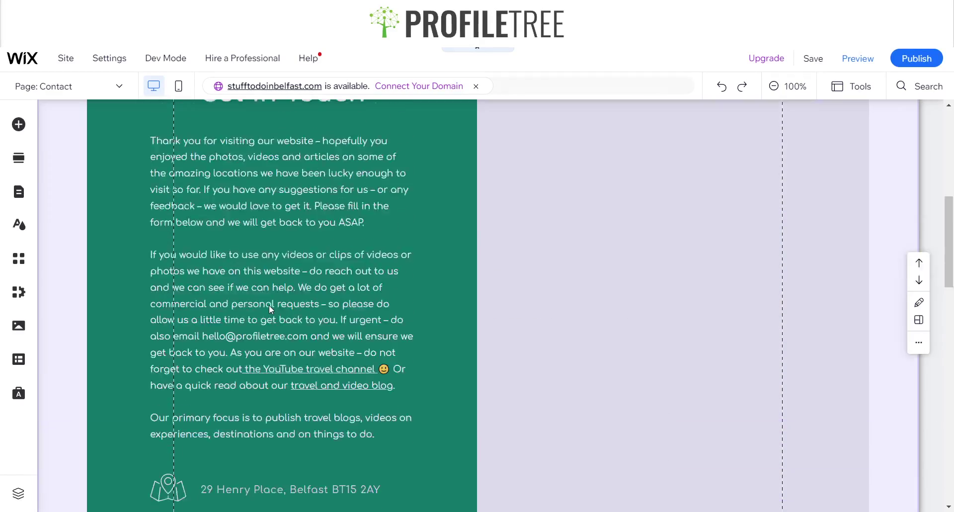
{"action": "scroll", "coordinate": [271, 309], "scroll_direction": "up", "scroll_amount": 4}
{"action": "scroll", "coordinate": [270, 310], "scroll_direction": "down", "scroll_amount": 6}
{"action": "scroll", "coordinate": [271, 310], "scroll_direction": "down", "scroll_amount": 5}
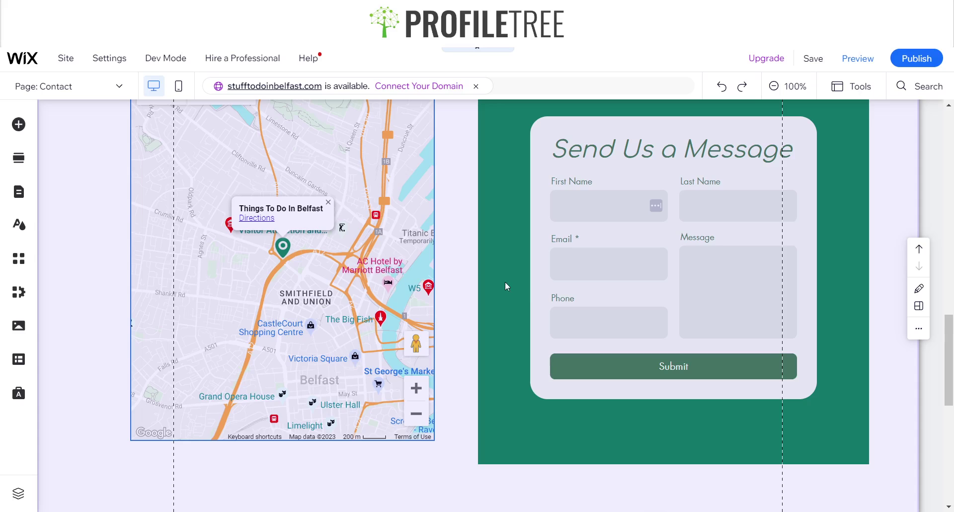
{"action": "scroll", "coordinate": [506, 286], "scroll_direction": "up", "scroll_amount": 10}
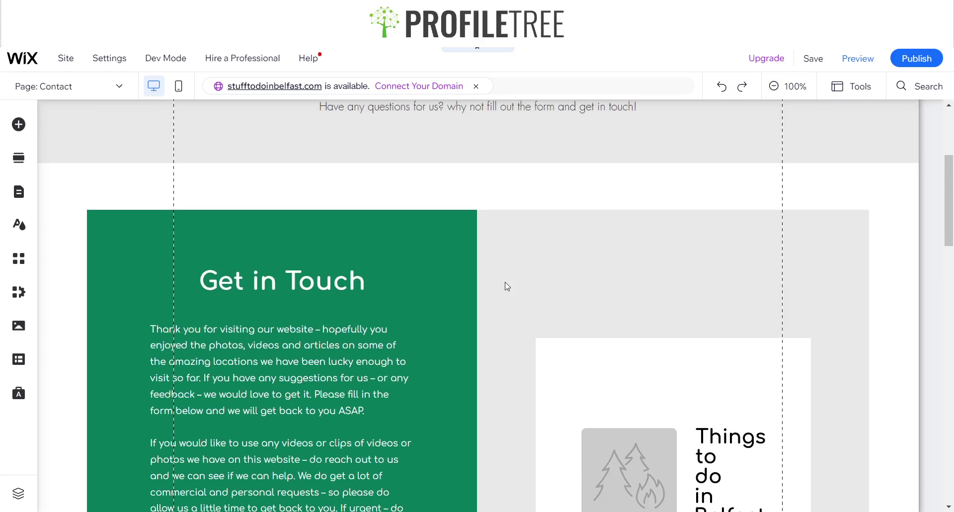
{"action": "scroll", "coordinate": [506, 286], "scroll_direction": "down", "scroll_amount": 1}
{"action": "scroll", "coordinate": [507, 287], "scroll_direction": "up", "scroll_amount": 5}
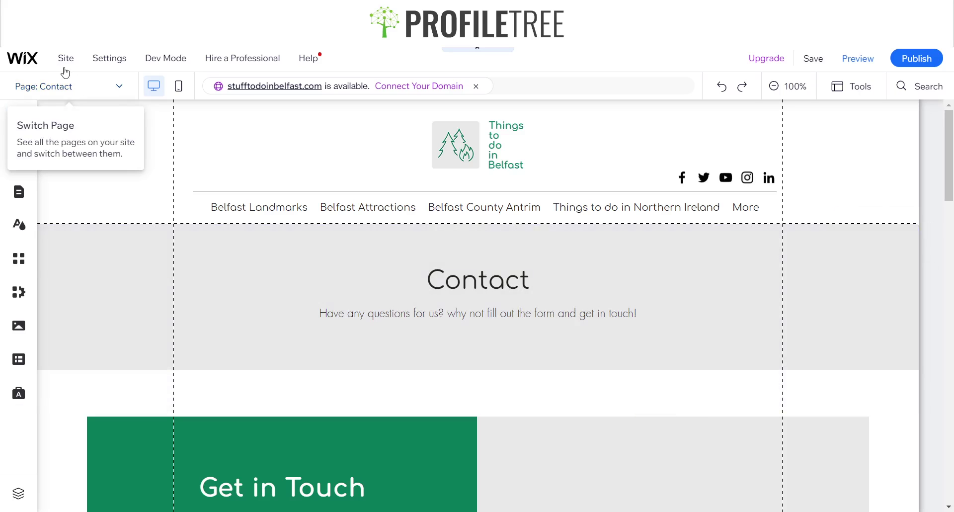
{"action": "left_click", "coordinate": [66, 59]}
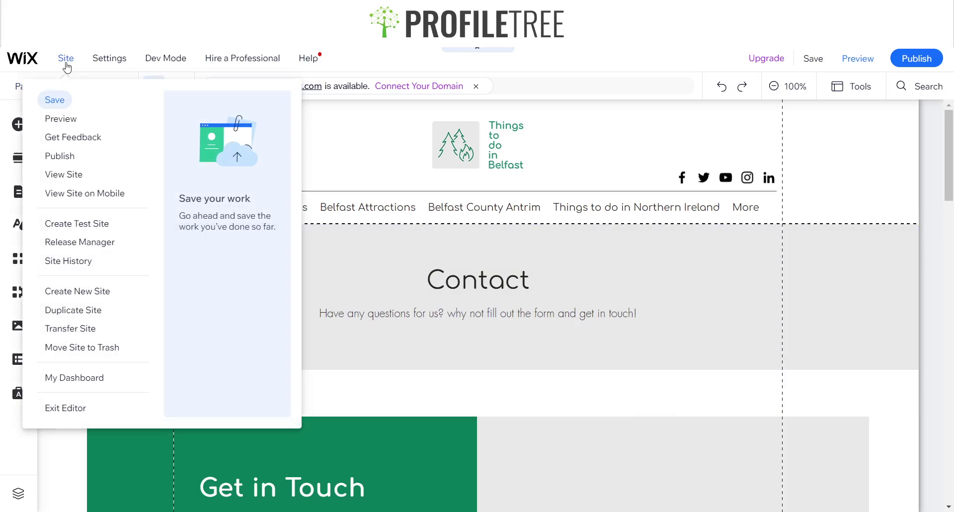
Visit the site's dashboard from the Site menu
{"action": "left_click", "coordinate": [65, 374]}
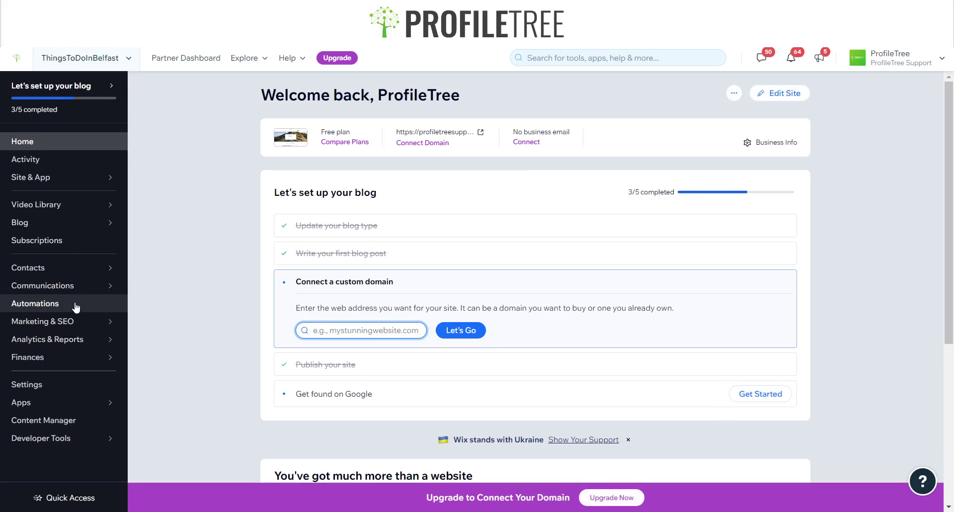
{"action": "mouse_move", "coordinate": [73, 323]}
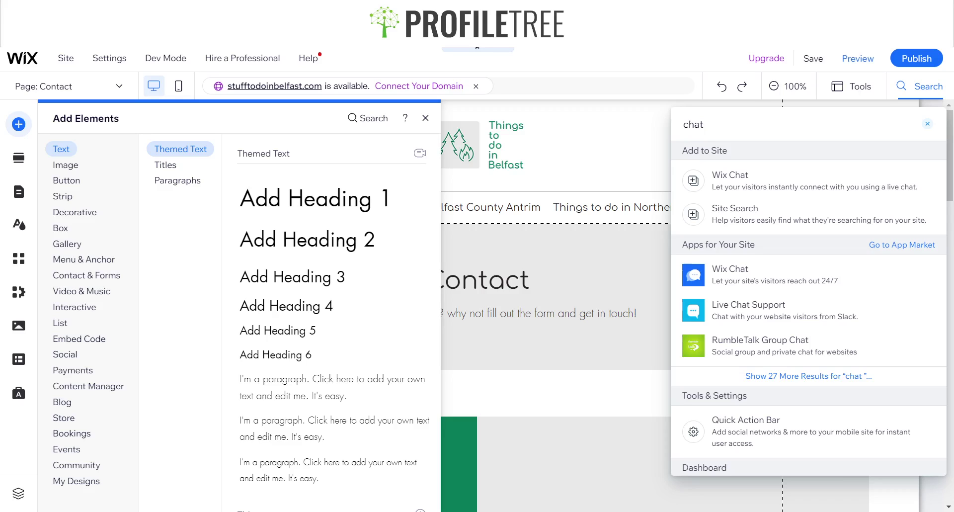
Add the Wix Chat widget to the Contact page's Business Info section and select it
{"action": "left_click", "coordinate": [731, 181]}
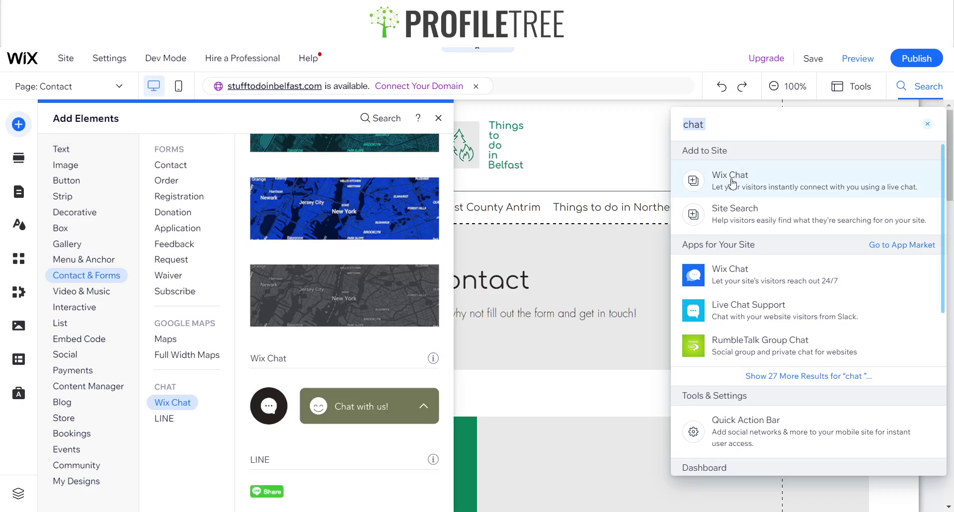
{"action": "left_click", "coordinate": [731, 181]}
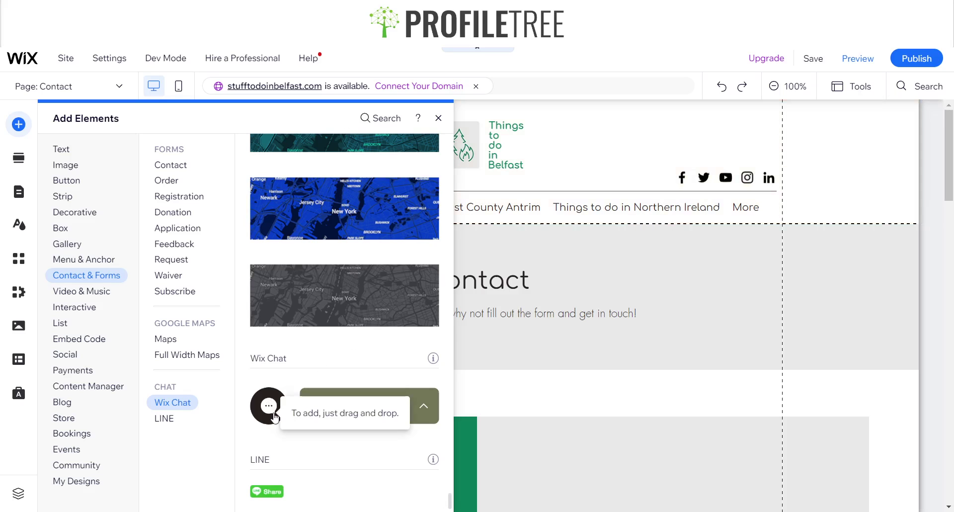
{"action": "left_click", "coordinate": [274, 417]}
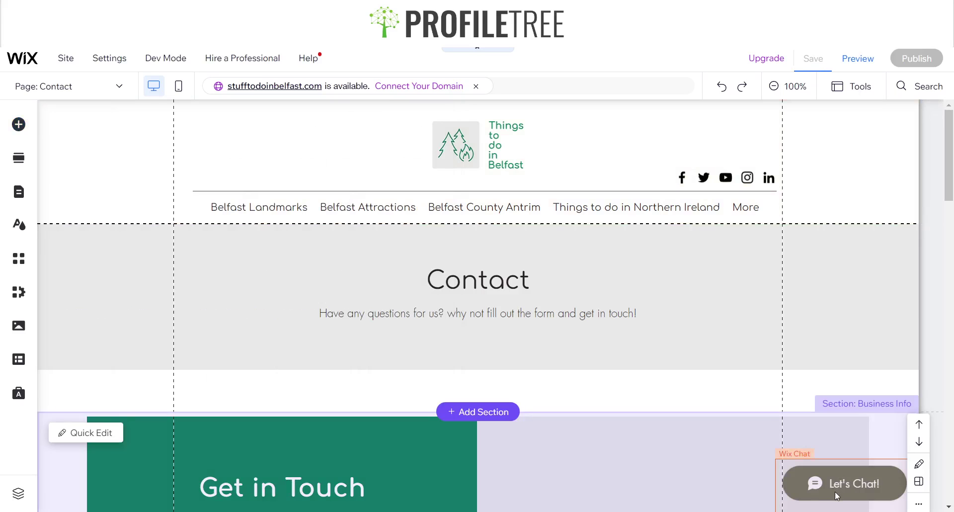
{"action": "left_click", "coordinate": [834, 491]}
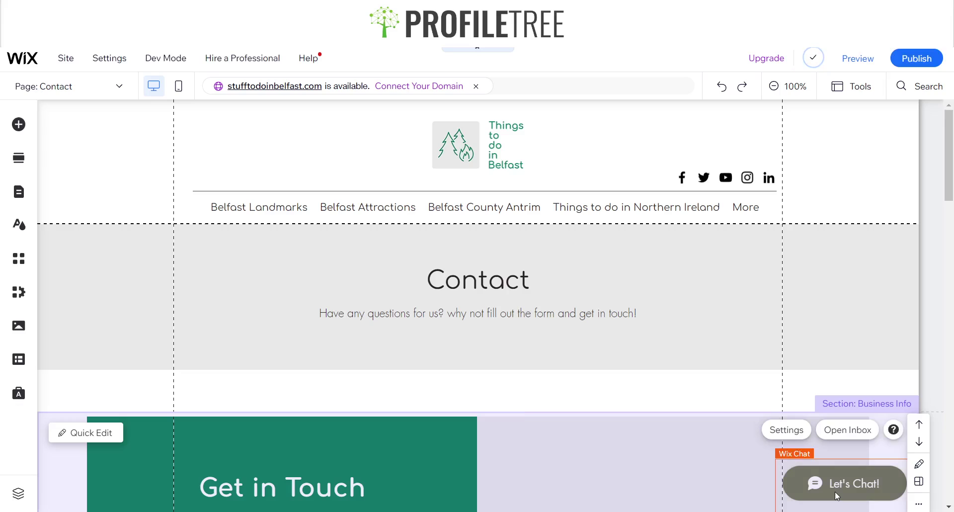
Open the chat widget's Inbox and view the demo customer's conversation thread
{"action": "left_click", "coordinate": [843, 430]}
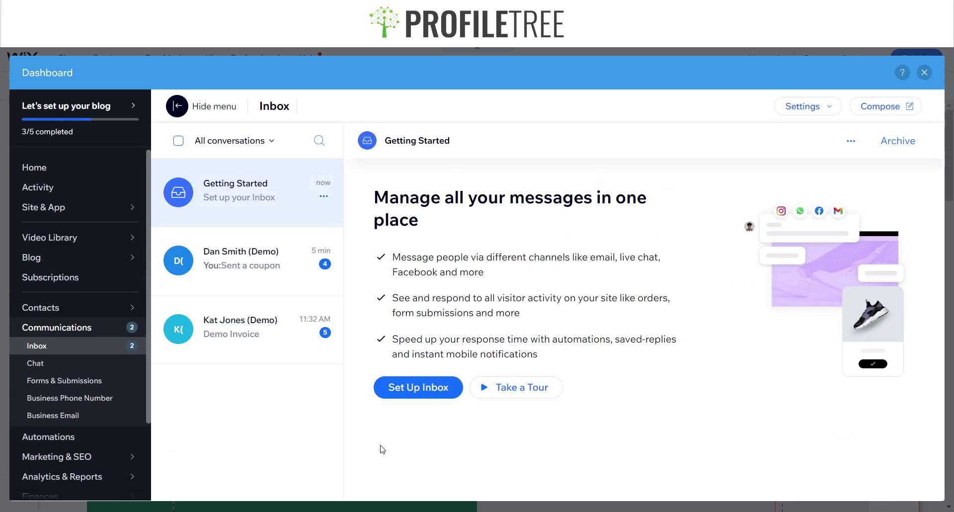
{"action": "left_click", "coordinate": [267, 293]}
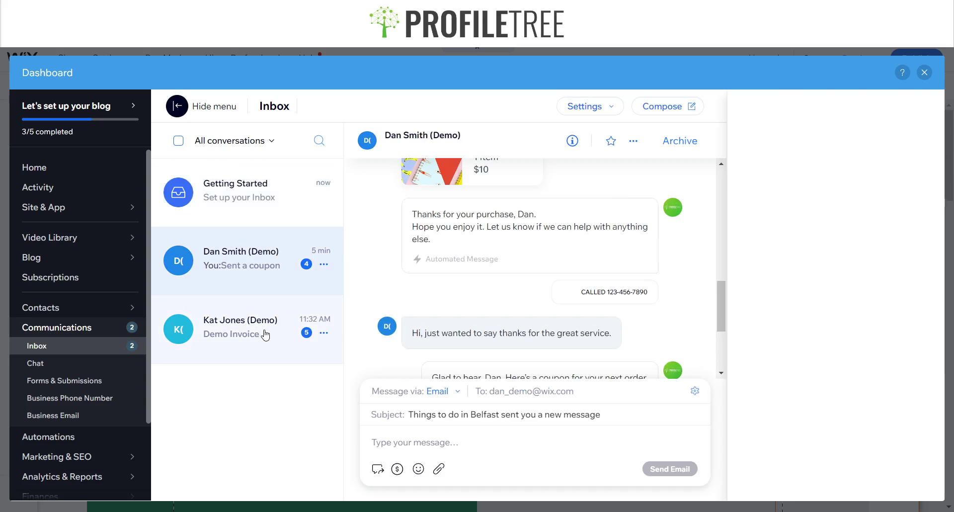